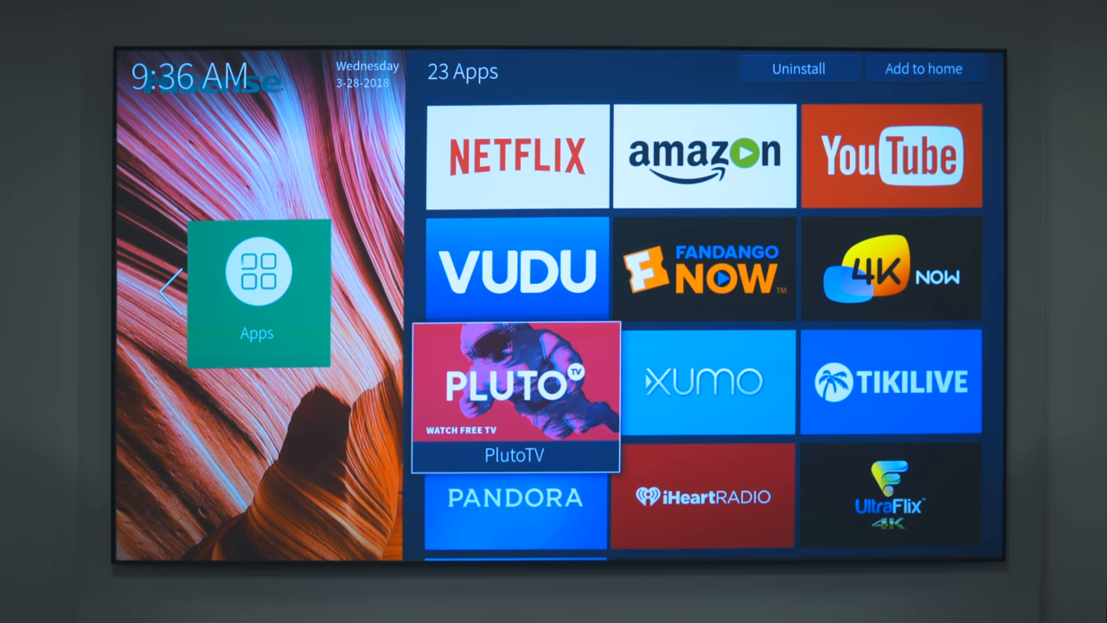
key(Down)
key(Right)
key(Down)
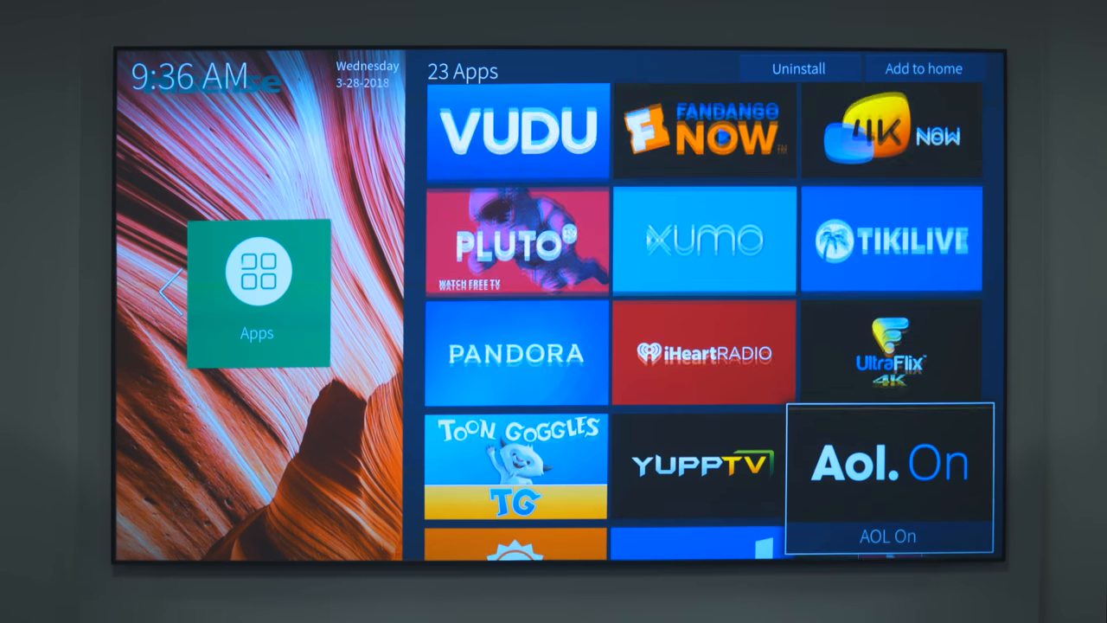
key(Down)
key(Down)
key(Down)
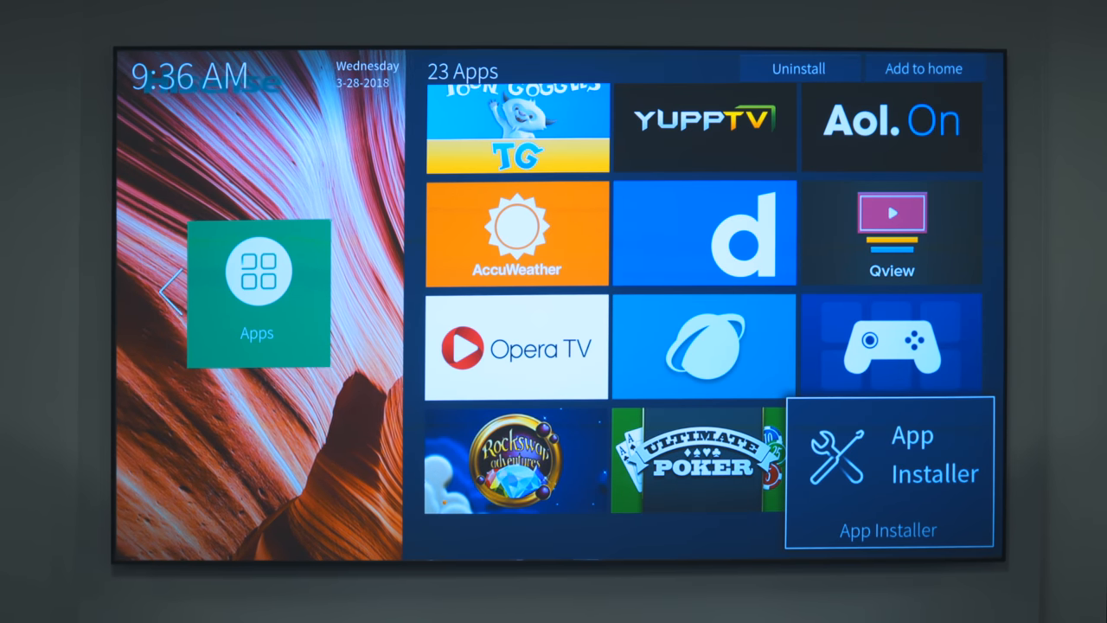
key(Up)
key(Up)
key(Up)
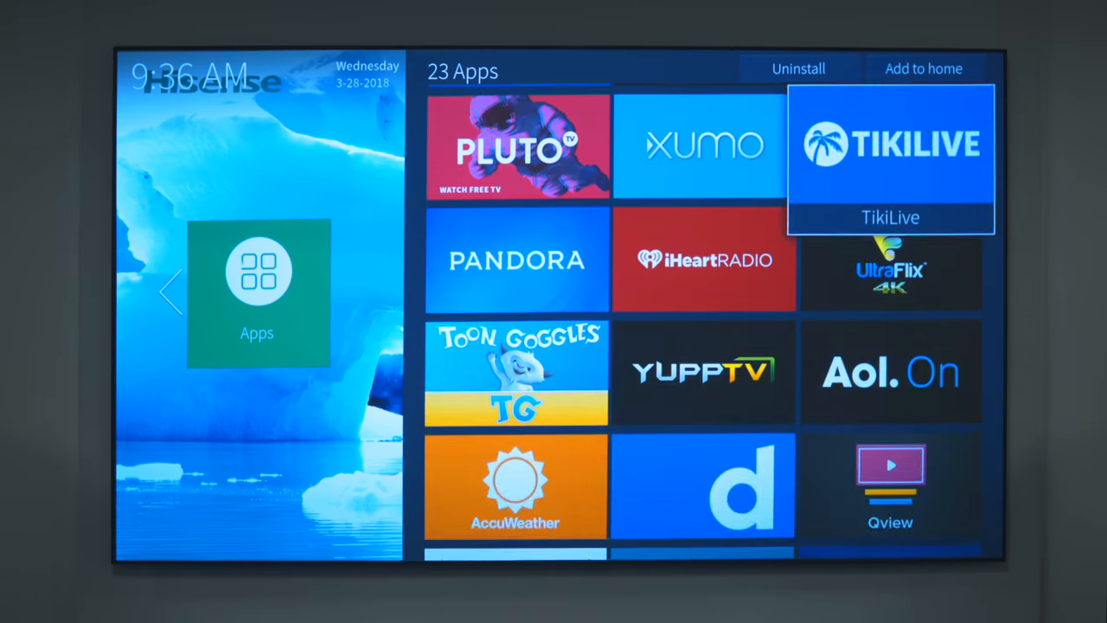